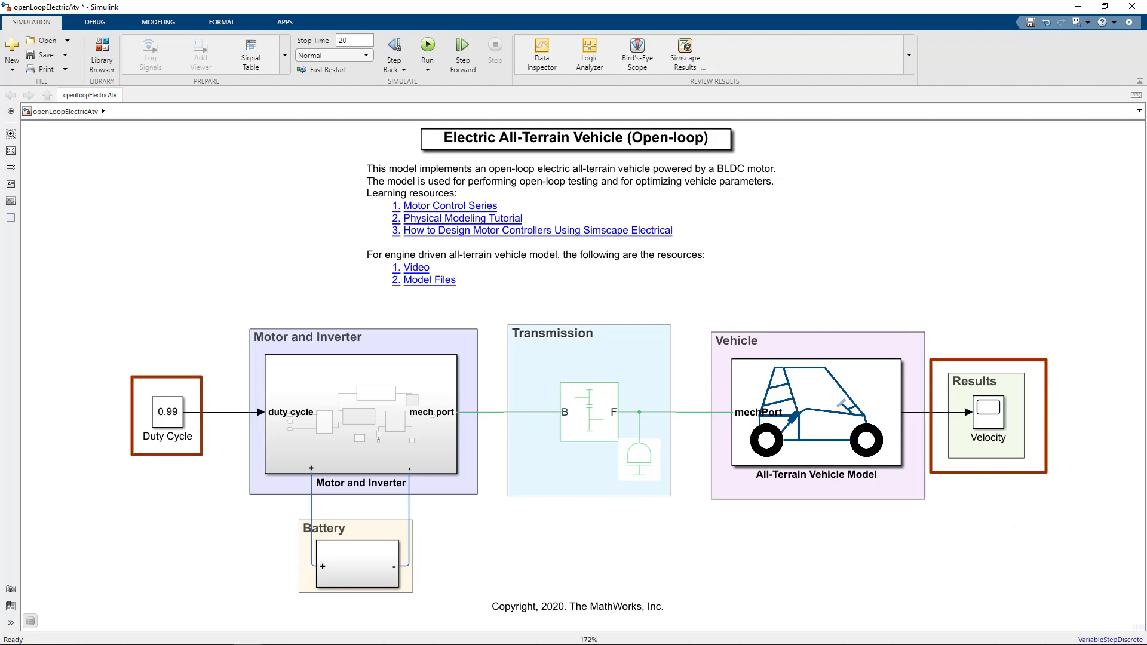
{"action": "left_click", "coordinate": [367, 576]}
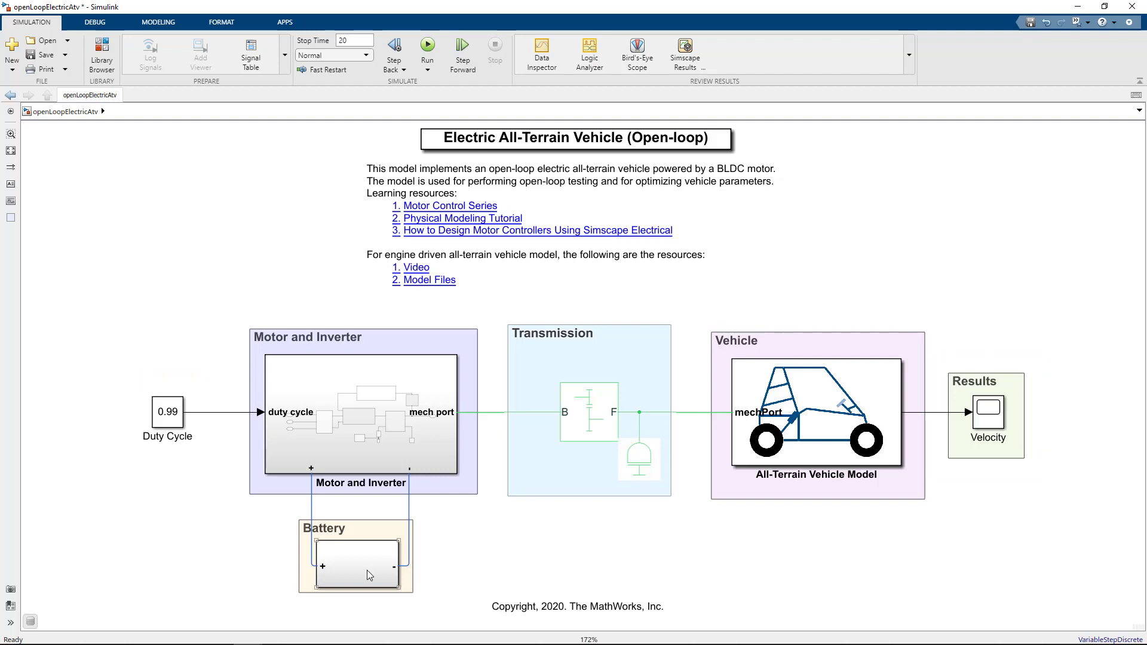
{"action": "double_click", "coordinate": [368, 570]}
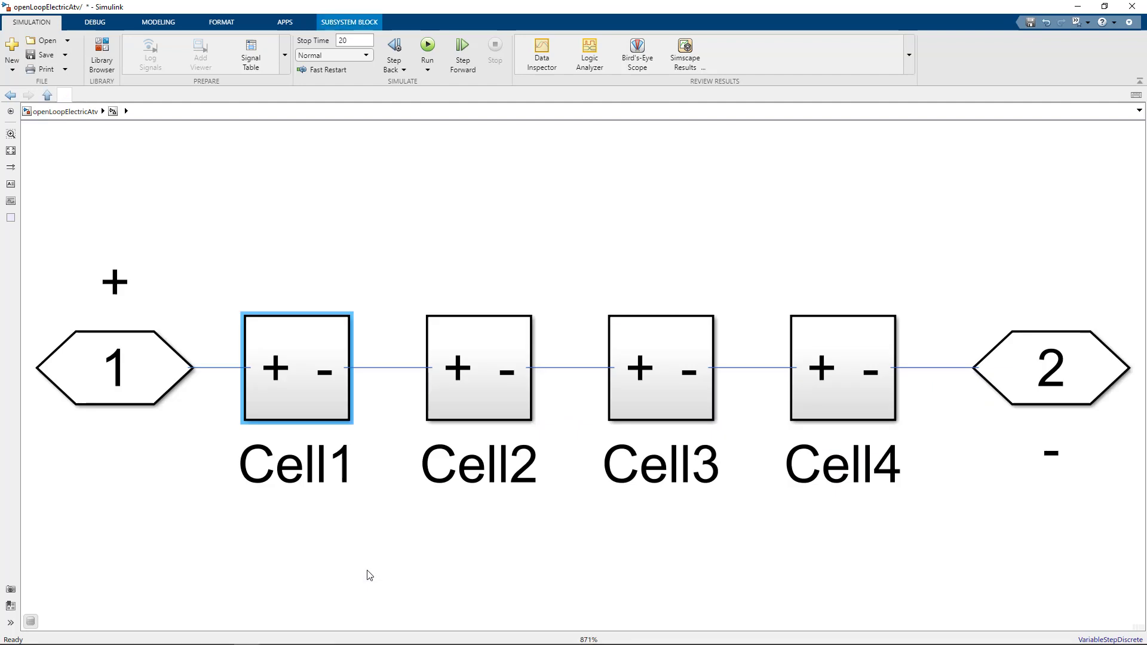
{"action": "double_click", "coordinate": [314, 403]}
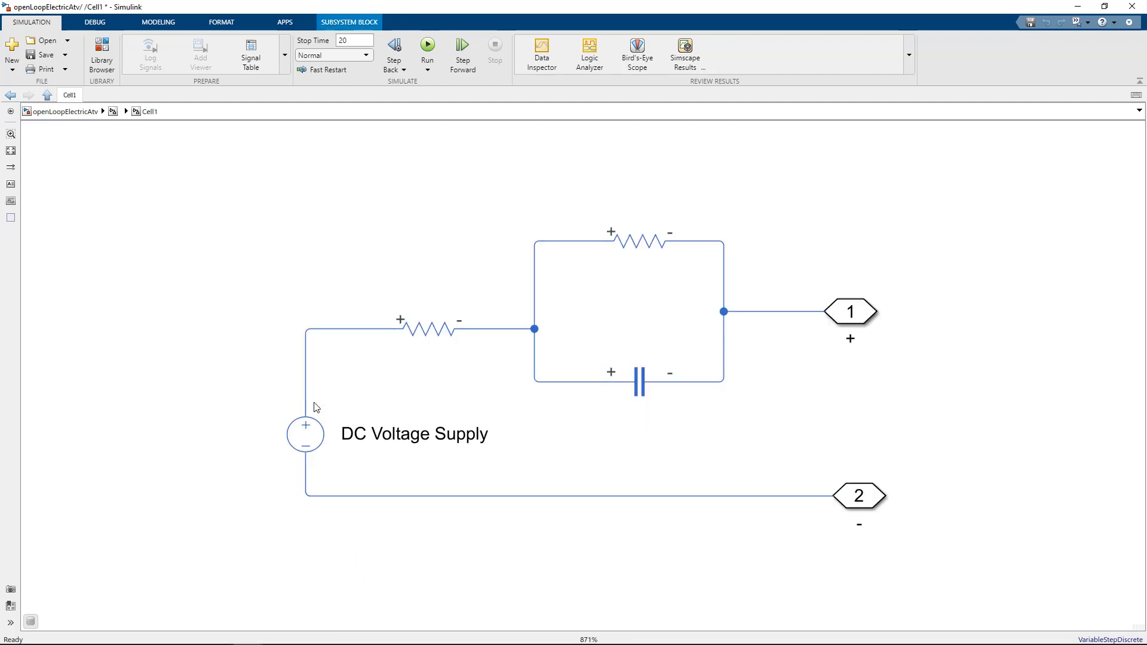
{"action": "left_click", "coordinate": [78, 112]}
{"action": "double_click", "coordinate": [490, 559]}
{"action": "type", "text": "batte"}
{"action": "key", "text": "Return"}
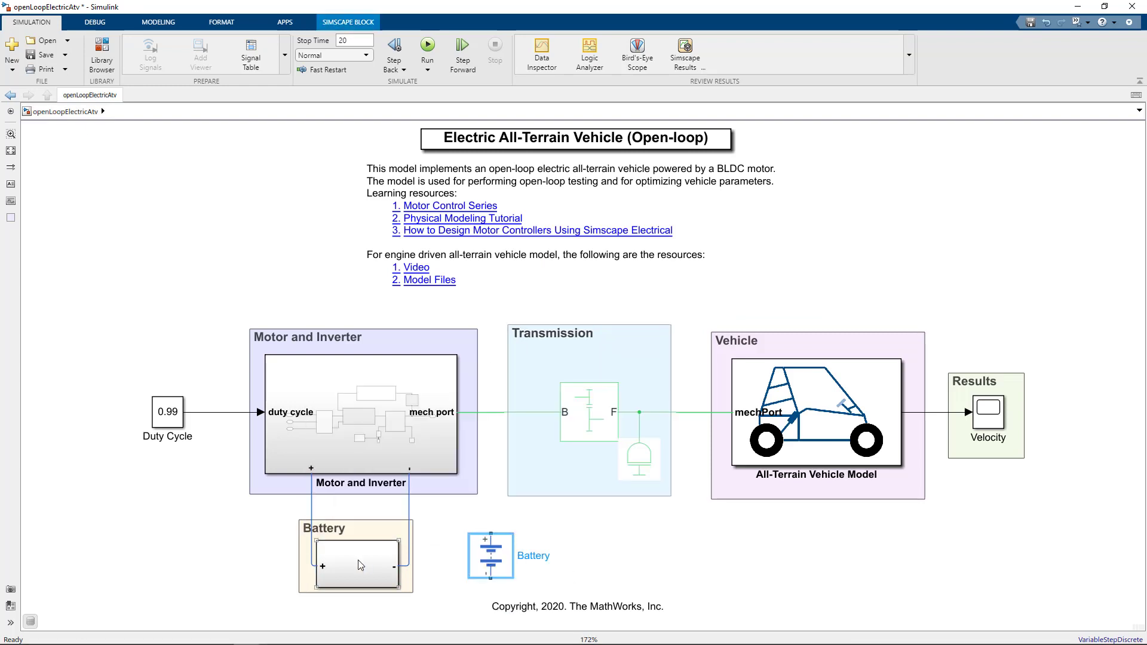
{"action": "left_click_drag", "start_coordinate": [489, 560], "coordinate": [373, 563]}
{"action": "key", "text": "ctrl+r"}
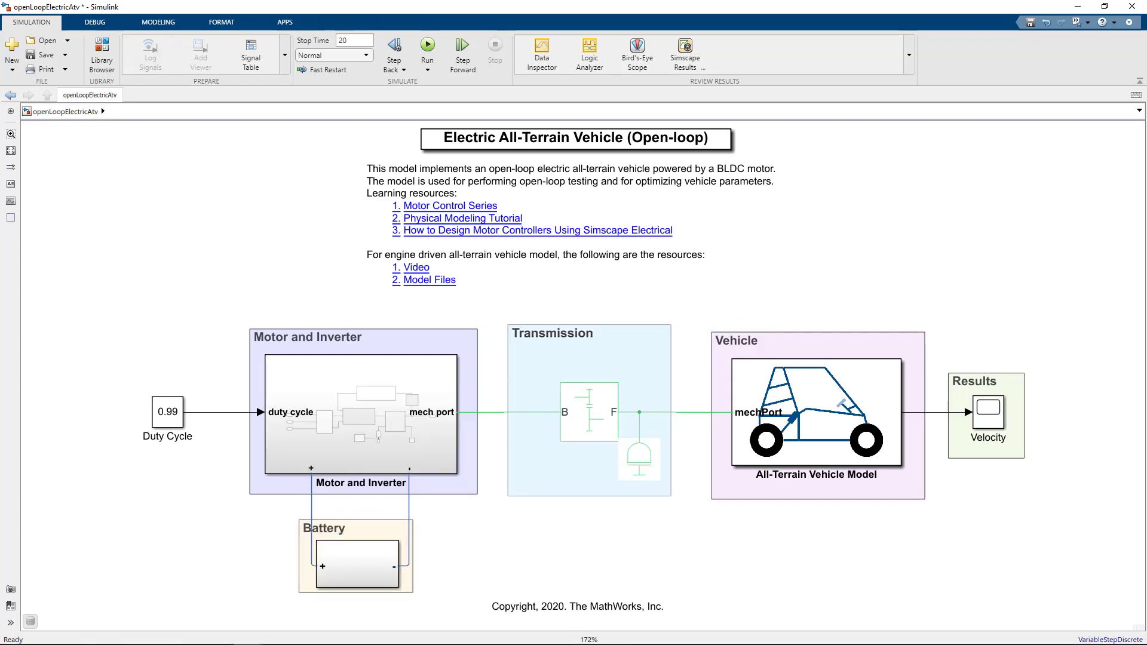
Step: Inspect the Buck Converter, Commutation Logic and Three-Phase Inverter inside the Motor and Inverter subsystem
{"action": "double_click", "coordinate": [373, 417]}
{"action": "double_click", "coordinate": [373, 417]}
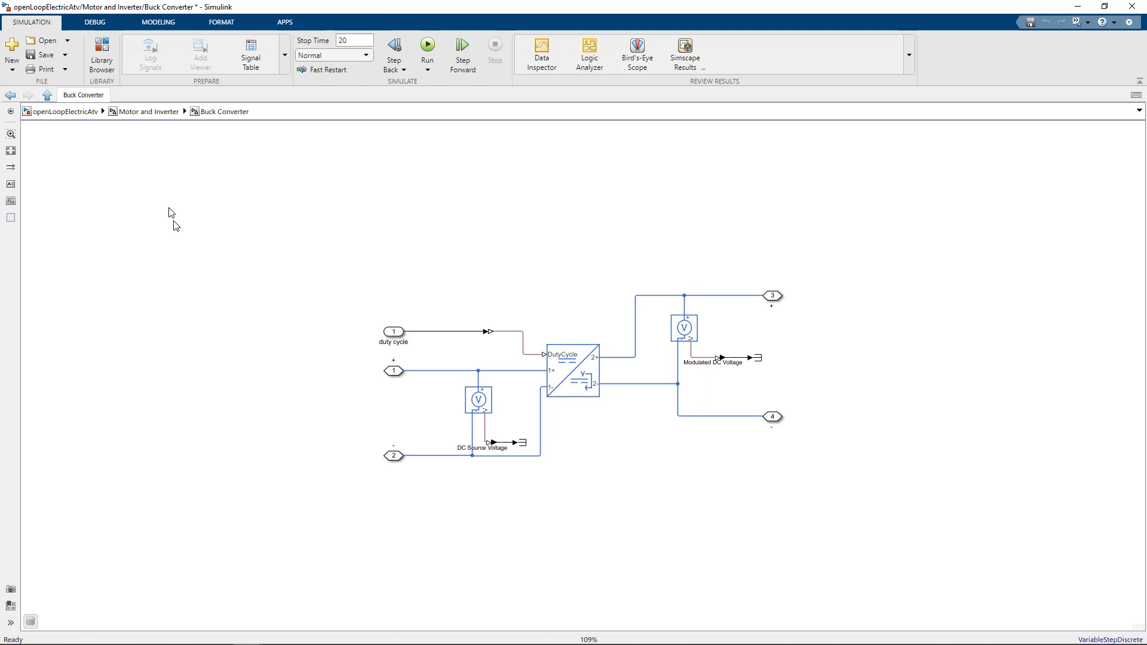
{"action": "left_click", "coordinate": [149, 112]}
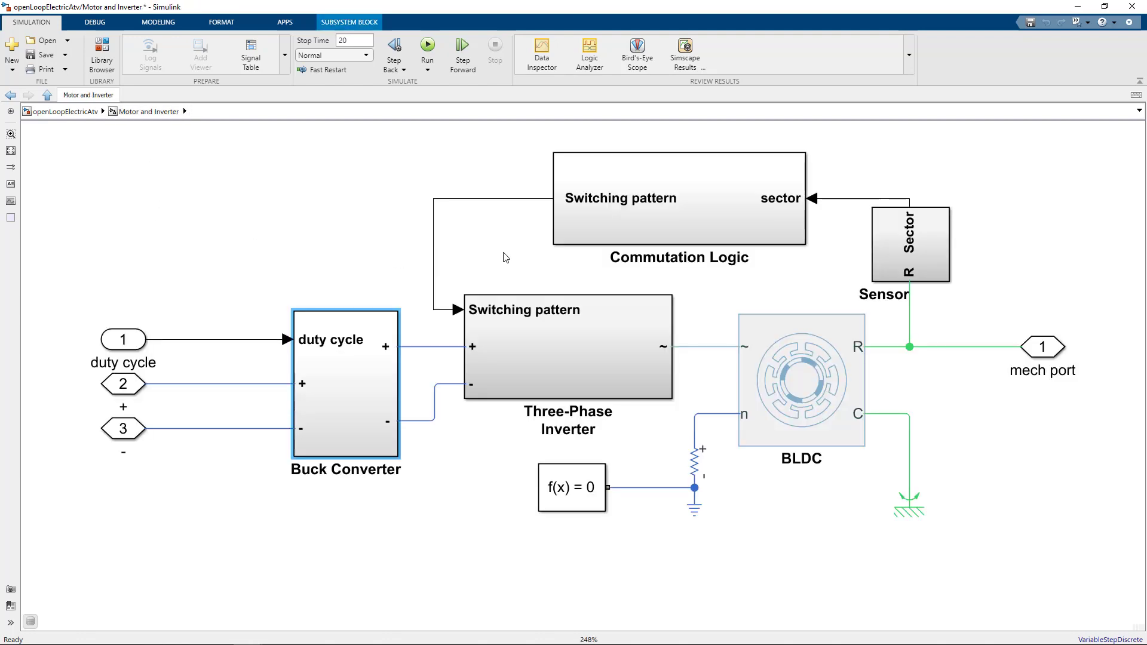
{"action": "double_click", "coordinate": [670, 221]}
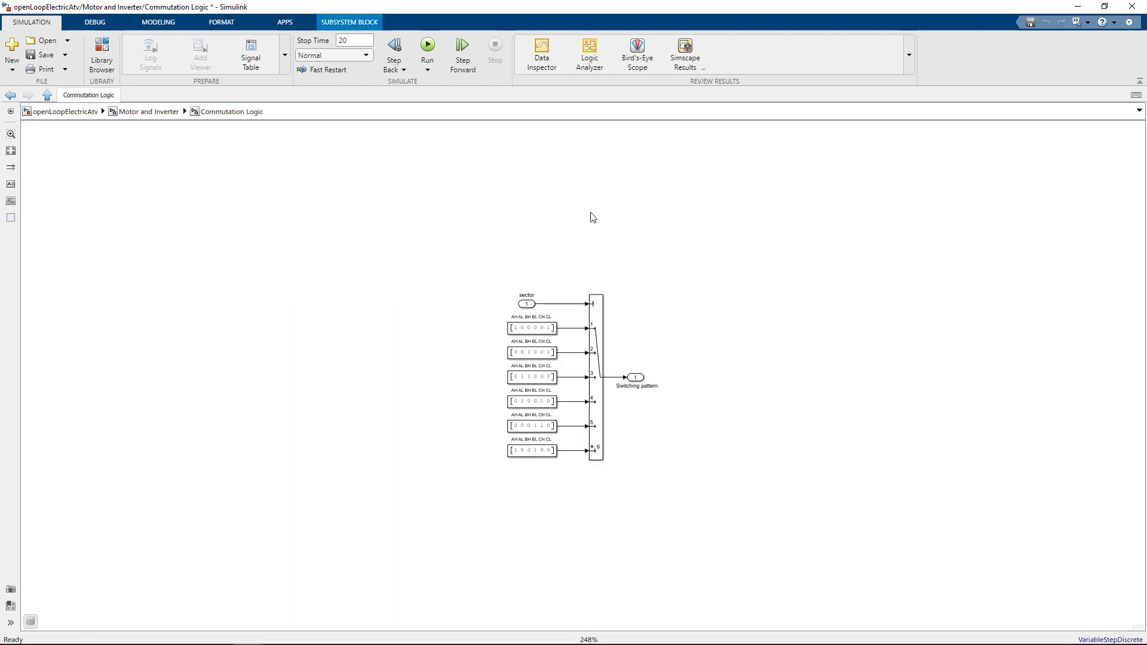
{"action": "left_click", "coordinate": [181, 110]}
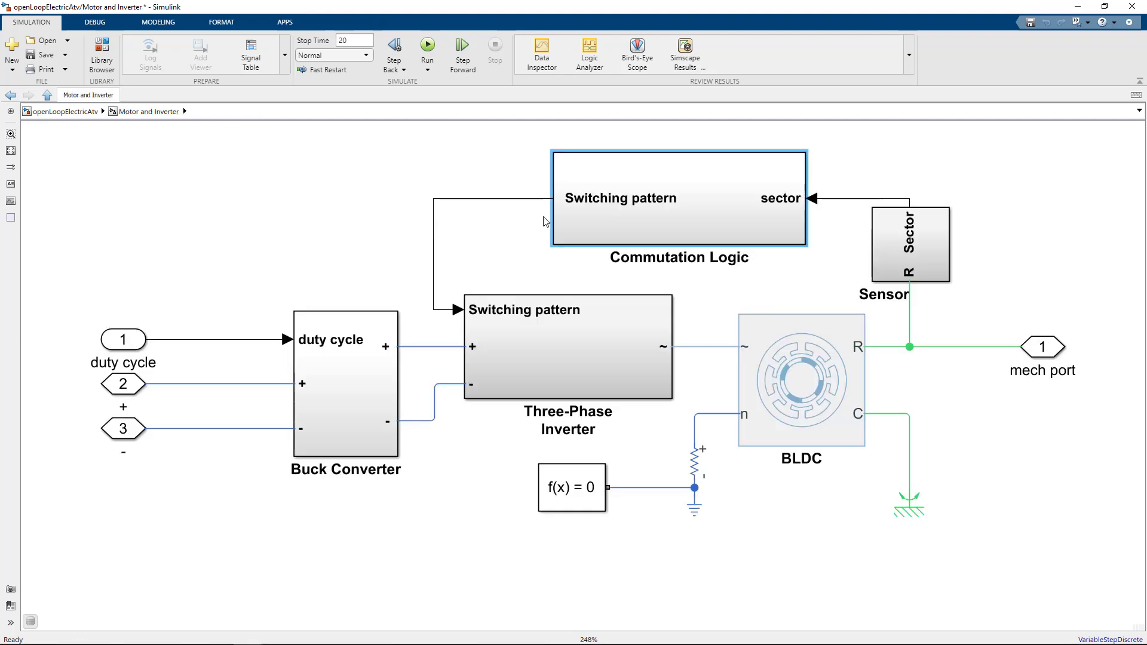
{"action": "double_click", "coordinate": [587, 327]}
{"action": "left_click", "coordinate": [588, 331]}
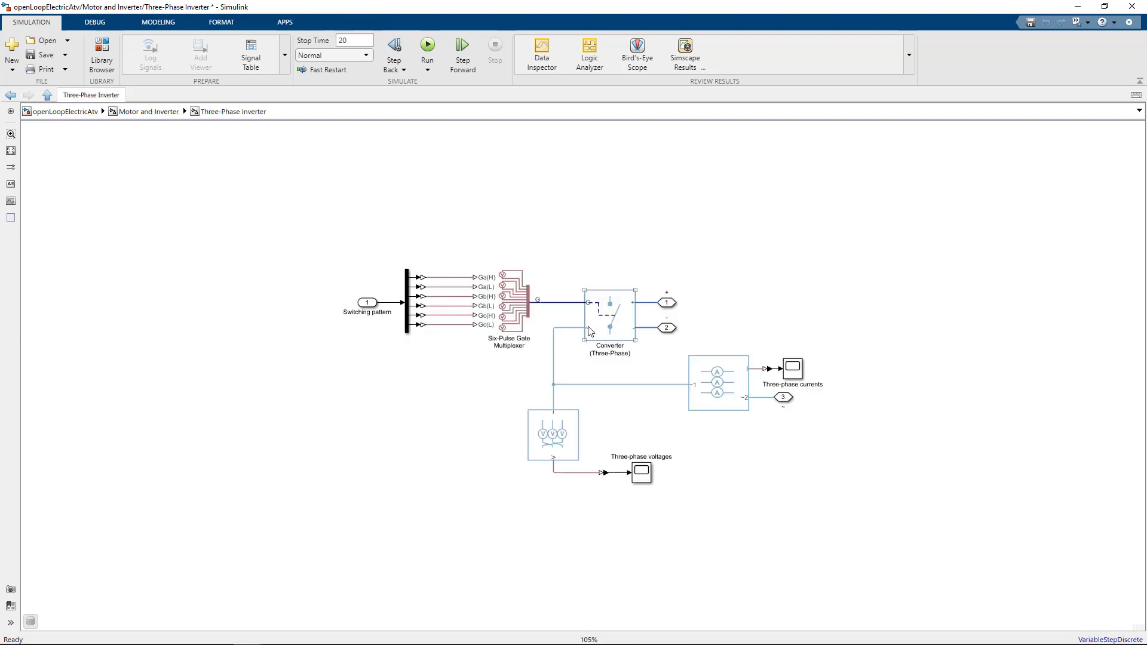
{"action": "left_click", "coordinate": [149, 111]}
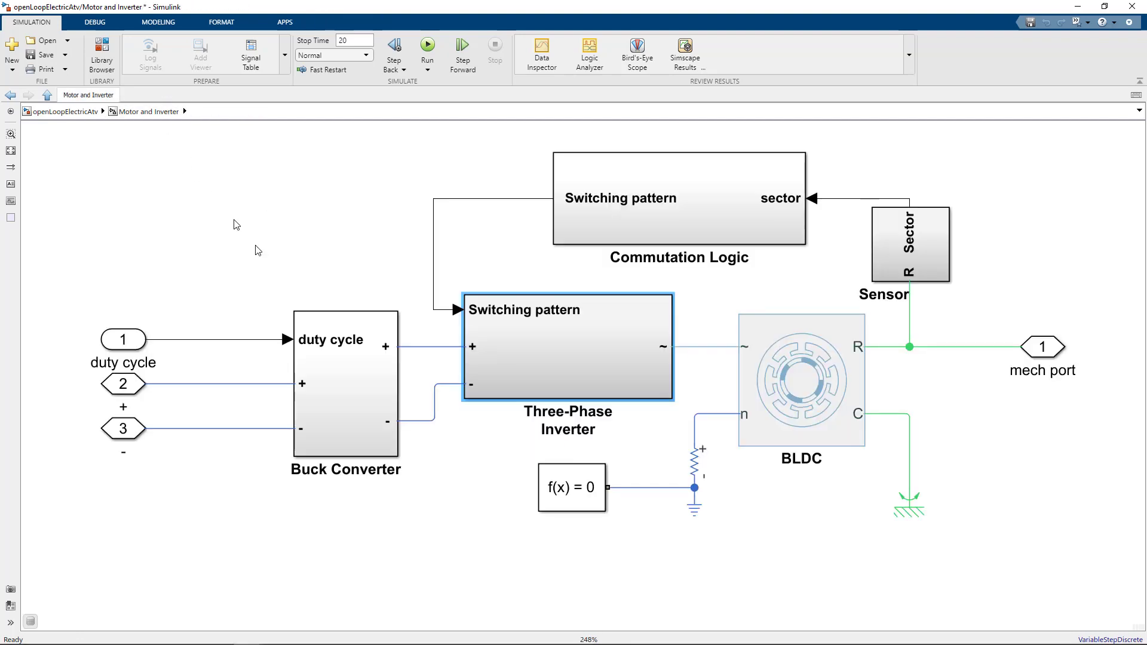
Step: Go back to the top-level model and open the All-Terrain Vehicle Model subsystem
{"action": "left_click", "coordinate": [235, 224]}
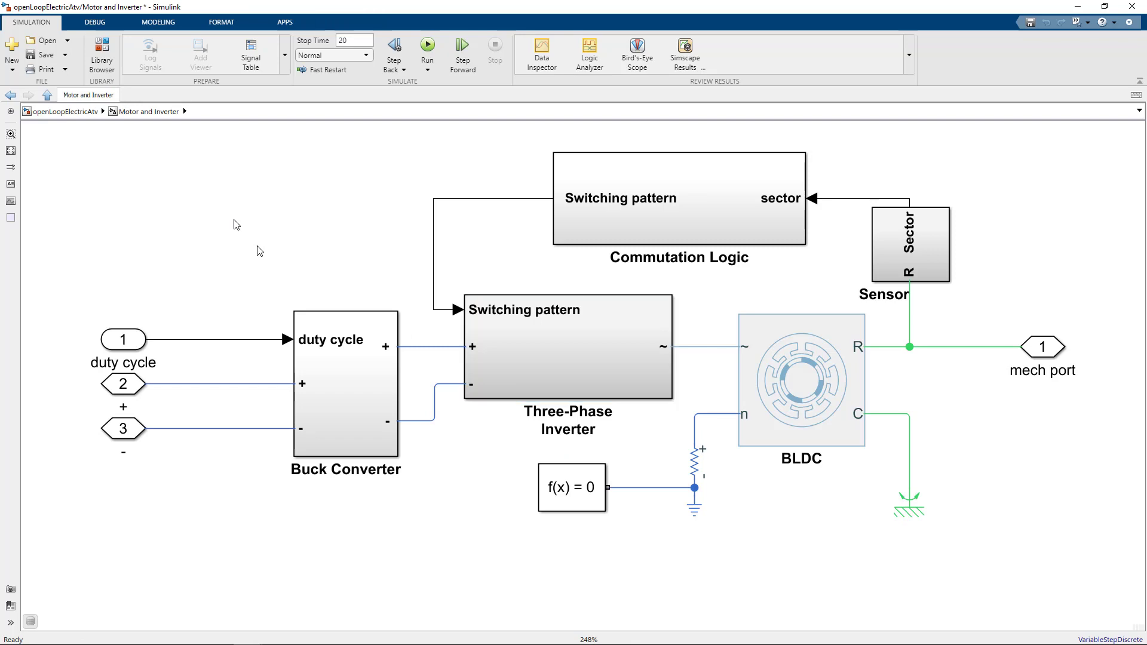
{"action": "left_click", "coordinate": [60, 112]}
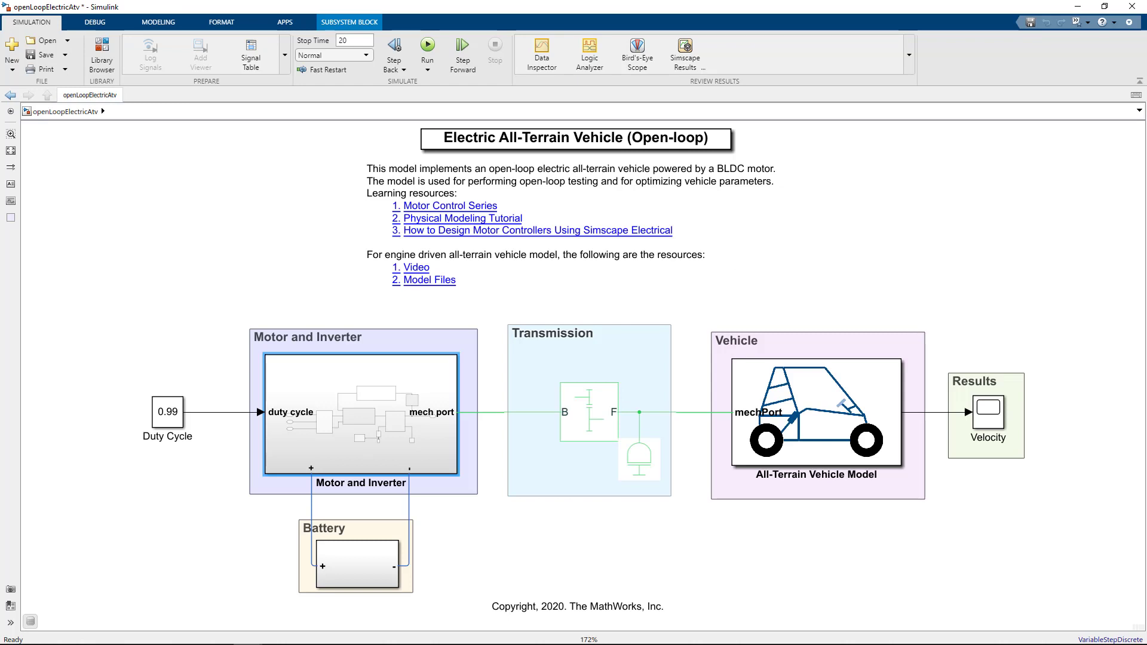
{"action": "left_click", "coordinate": [659, 519]}
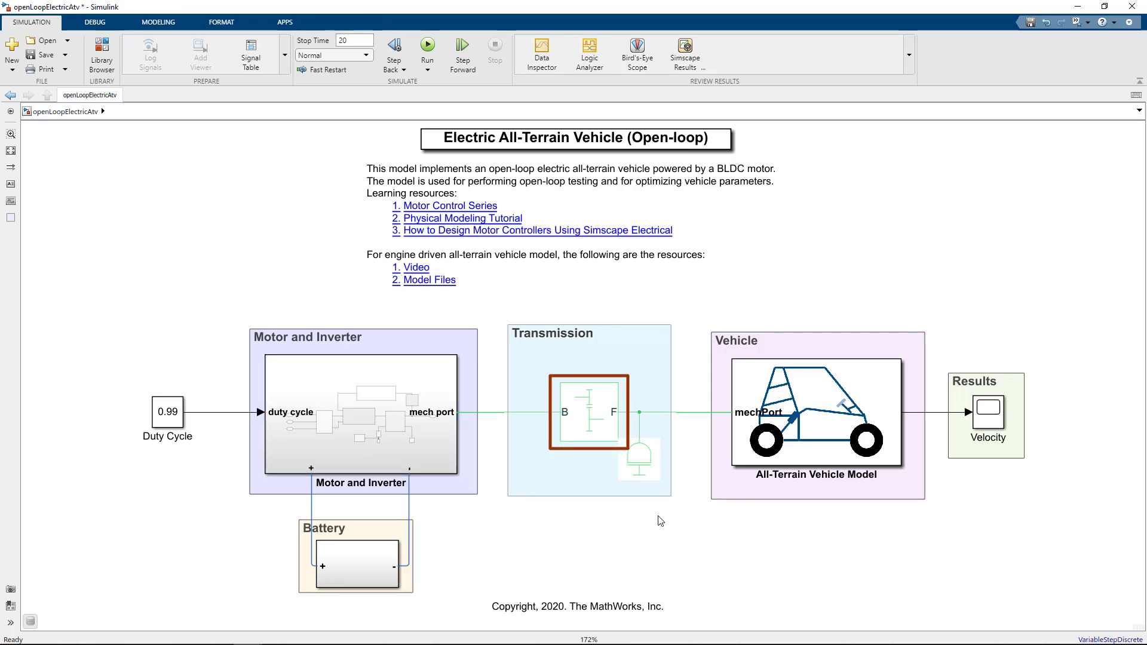
{"action": "double_click", "coordinate": [800, 444]}
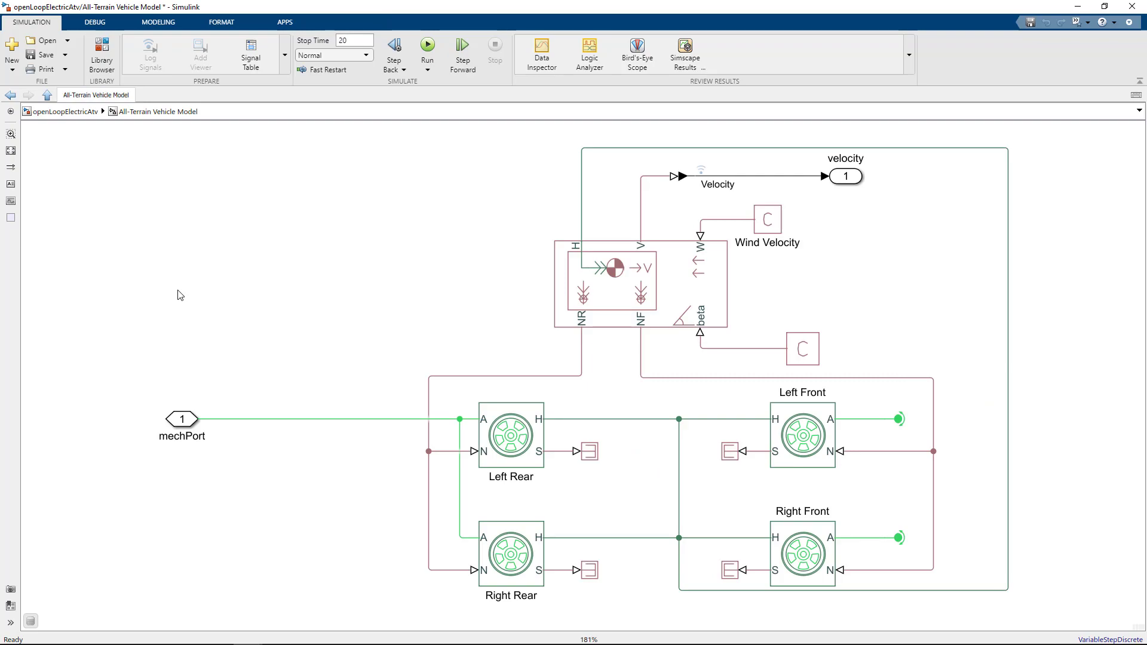
Step: At the top level, turn the Duty Cycle knob up to about 0.78 during the live run
{"action": "left_click", "coordinate": [65, 114]}
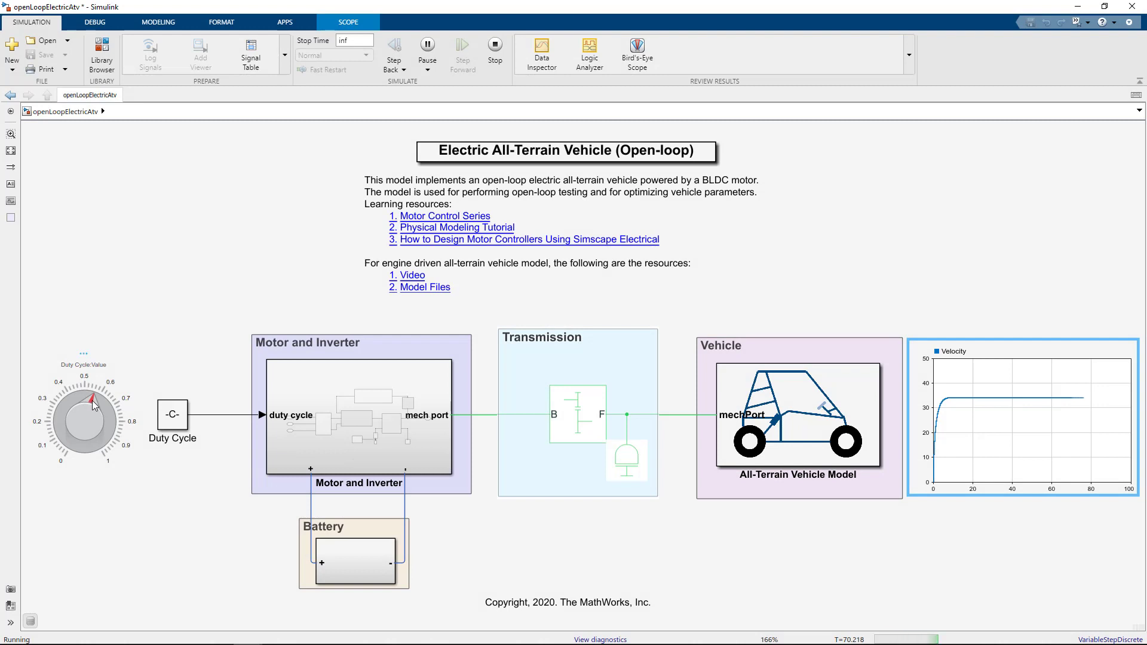
{"action": "mouse_move", "coordinate": [93, 405]}
{"action": "left_mouse_down"}
{"action": "mouse_move", "coordinate": [106, 442]}
{"action": "mouse_move", "coordinate": [107, 403]}
{"action": "mouse_move", "coordinate": [62, 406]}
{"action": "mouse_move", "coordinate": [107, 388]}
{"action": "mouse_move", "coordinate": [81, 398]}
{"action": "mouse_move", "coordinate": [105, 417]}
{"action": "mouse_move", "coordinate": [67, 397]}
{"action": "mouse_move", "coordinate": [66, 436]}
{"action": "mouse_move", "coordinate": [75, 403]}
{"action": "mouse_move", "coordinate": [111, 423]}
{"action": "mouse_move", "coordinate": [111, 406]}
{"action": "mouse_move", "coordinate": [111, 432]}
{"action": "left_mouse_up"}
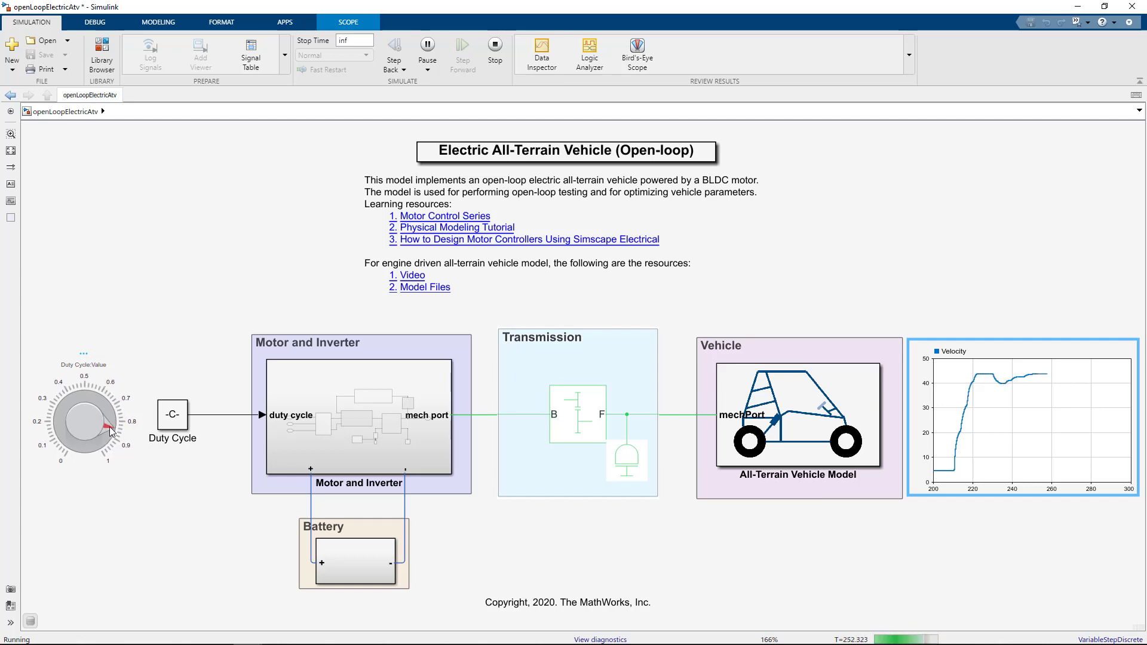
{"action": "left_click_drag", "start_coordinate": [111, 431], "coordinate": [111, 421]}
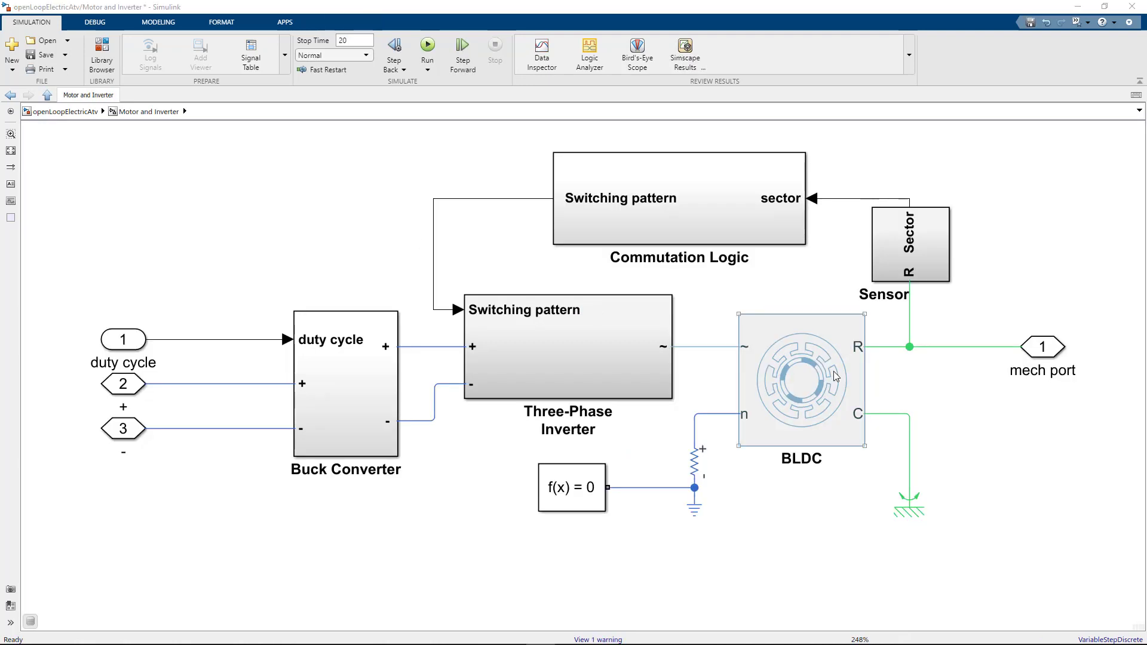
Step: Open the BLDC motor block's parameters to edit its permanent magnet flux linkage
{"action": "left_click", "coordinate": [833, 371]}
{"action": "double_click", "coordinate": [834, 371]}
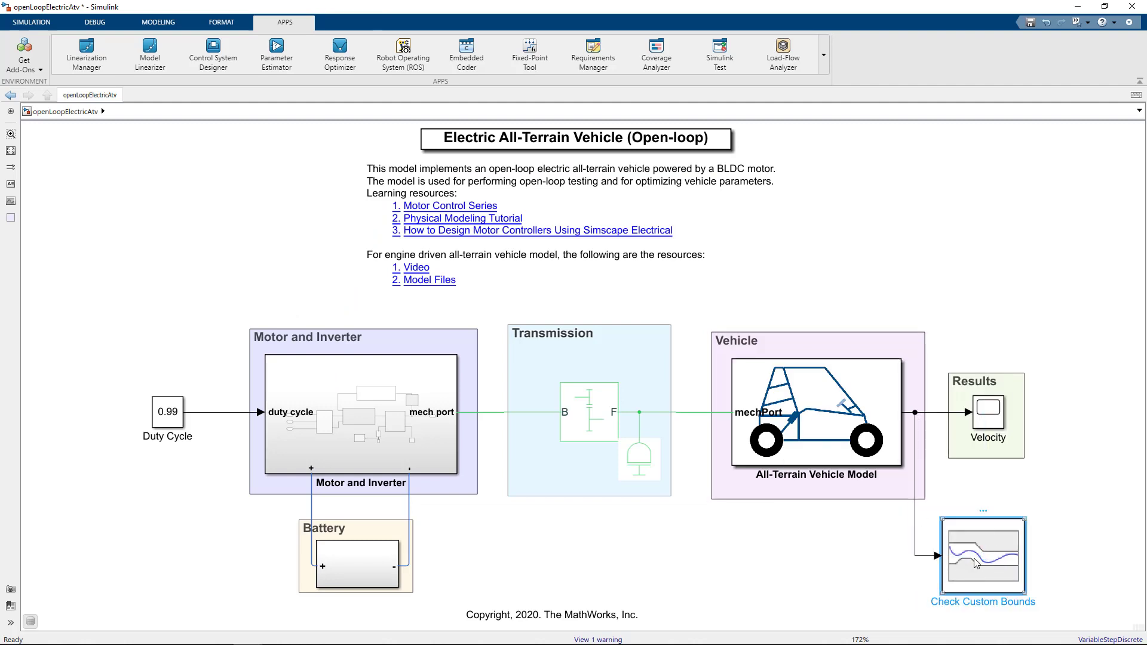
Step: Add a Check Custom Bounds block on velocity with bound times [6 20] and upper amplitudes [46 46]
{"action": "double_click", "coordinate": [983, 556]}
{"action": "left_click", "coordinate": [767, 449]}
{"action": "type", "text": "[6 20]"}
{"action": "left_click", "coordinate": [737, 511]}
{"action": "type", "text": "6 20"}
{"action": "triple_click", "coordinate": [758, 467]}
{"action": "type", "text": "[46 46]"}
{"action": "left_click", "coordinate": [736, 528]}
Step: Apply lower amplitudes 40 40, then tune mfl in Response Optimizer and check its optimized value
{"action": "type", "text": "40 40"}
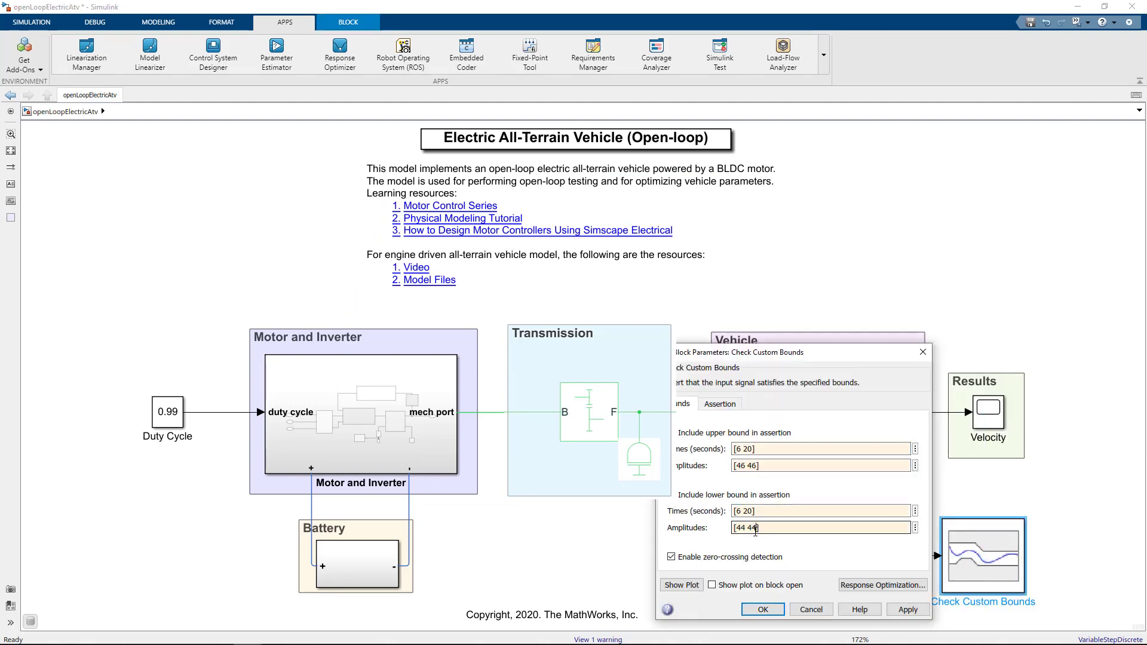
{"action": "left_click", "coordinate": [763, 610]}
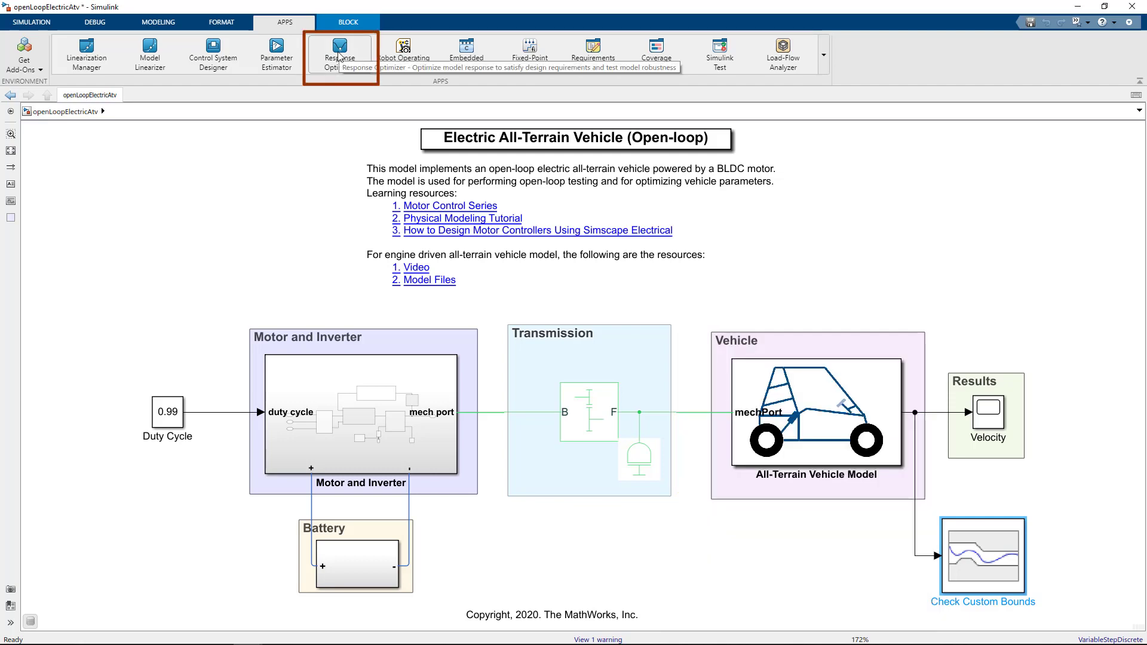
{"action": "left_click", "coordinate": [338, 57]}
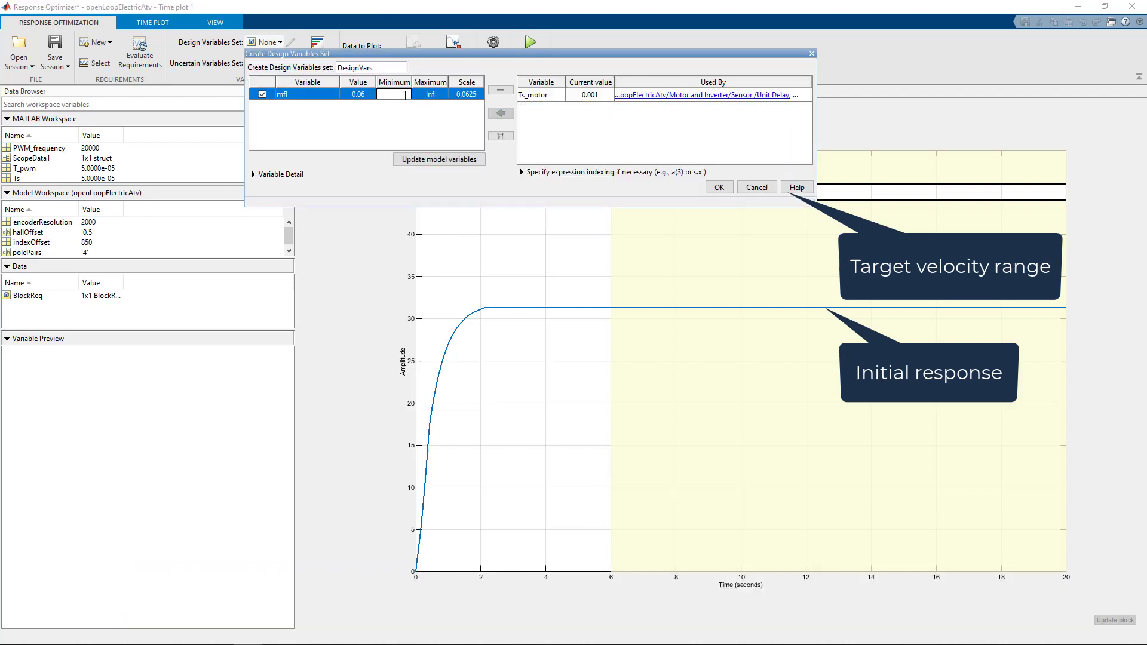
{"action": "double_click", "coordinate": [442, 94]}
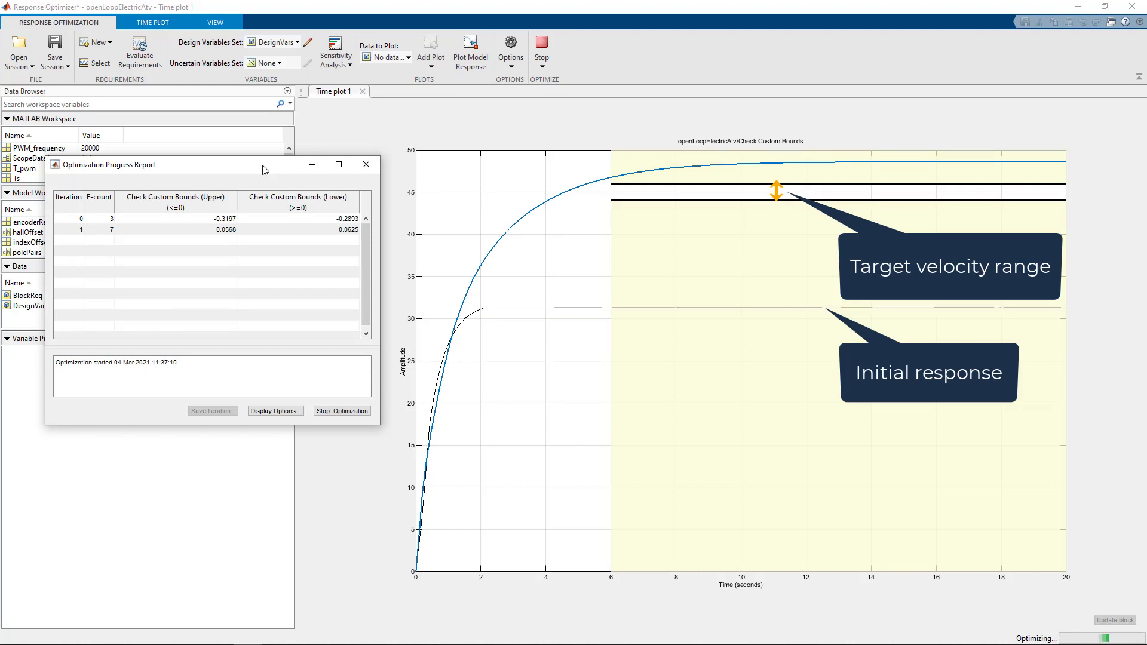
{"action": "left_click", "coordinate": [366, 164]}
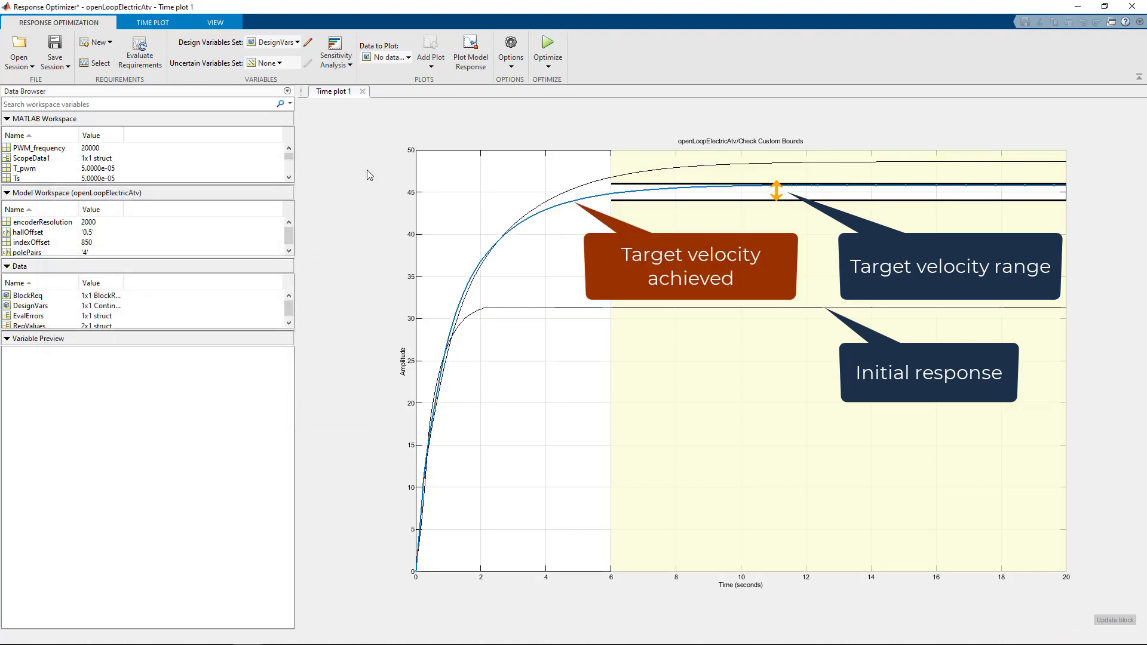
{"action": "left_click", "coordinate": [33, 306]}
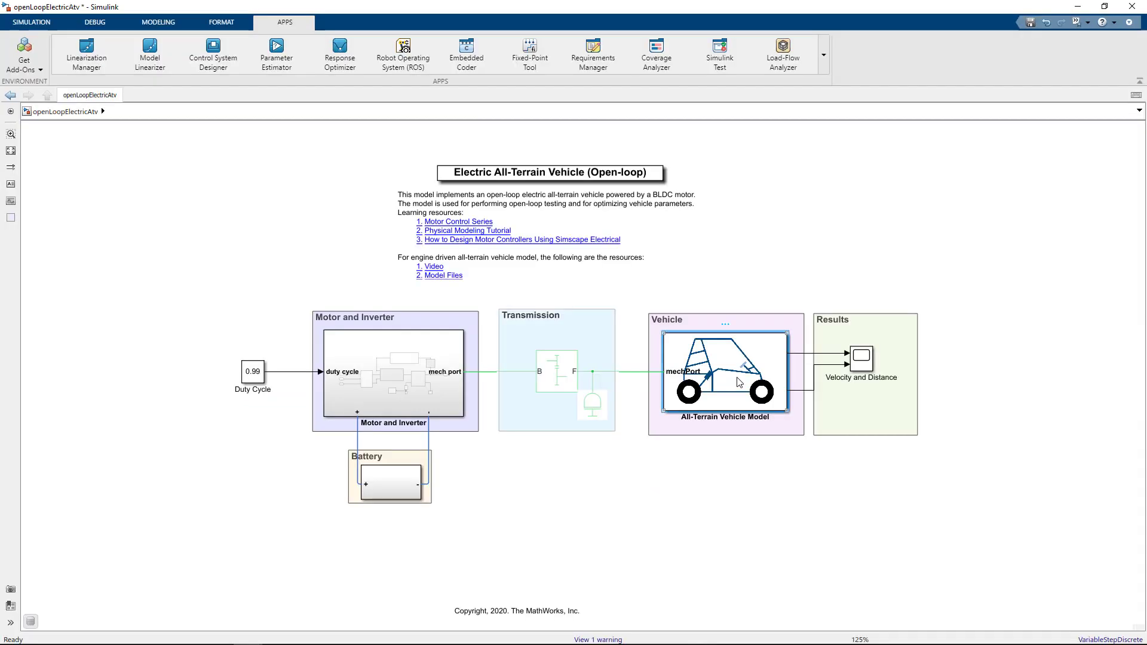
Step: Insert a Disc Brake block into the vehicle subsystem
{"action": "double_click", "coordinate": [248, 475]}
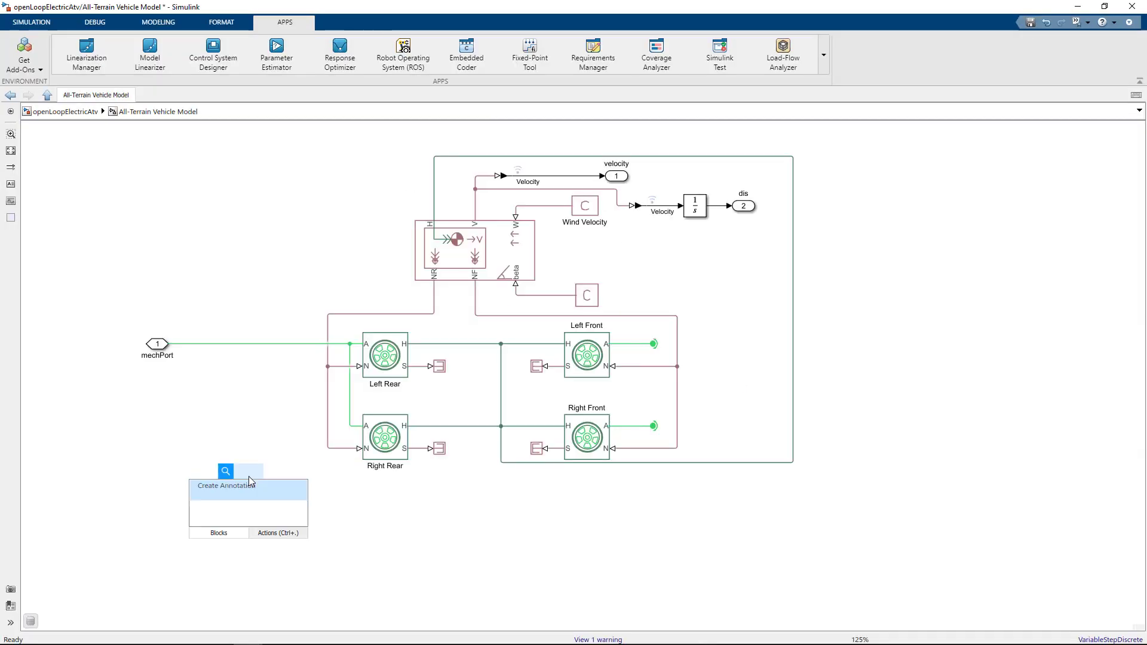
{"action": "type", "text": "dis"}
{"action": "key", "text": "Down"}
{"action": "key", "text": "Return"}
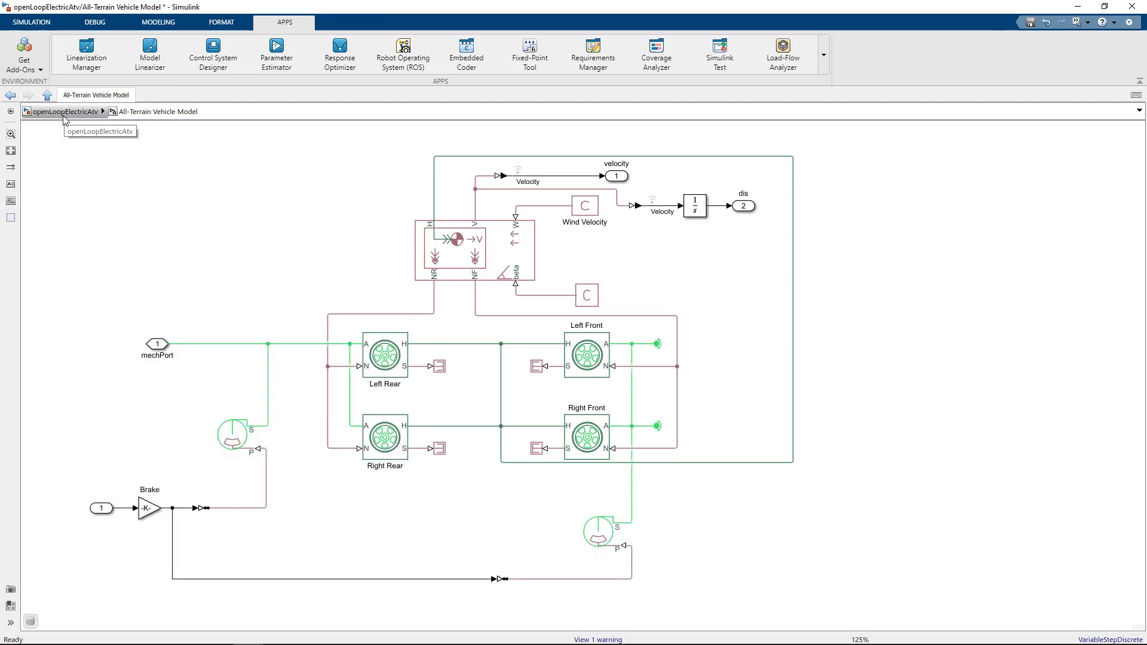
Step: Add a Switch block at the top level with a threshold of 60
{"action": "left_click", "coordinate": [64, 113]}
{"action": "double_click", "coordinate": [178, 386]}
{"action": "type", "text": "switch"}
{"action": "key", "text": "Return"}
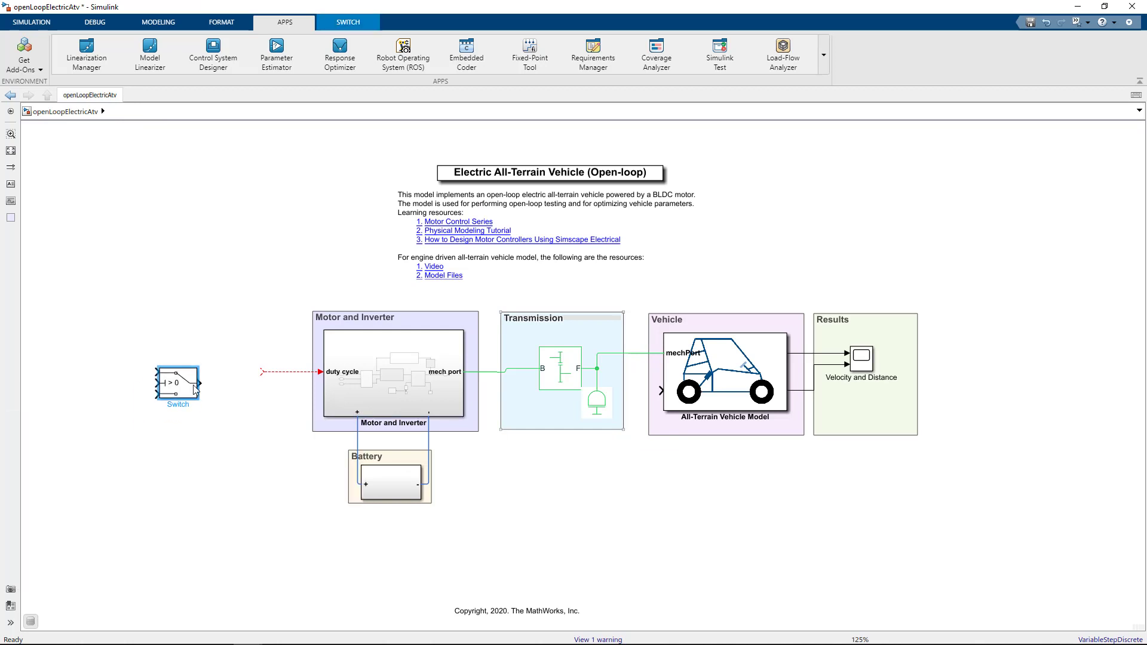
{"action": "double_click", "coordinate": [194, 389]}
{"action": "double_click", "coordinate": [275, 389]}
{"action": "type", "text": "60"}
{"action": "key", "text": "Return"}
Step: Duplicate the switch and wire the two switches into the duty cycle and vehicle inputs
{"action": "left_click_drag", "start_coordinate": [190, 394], "coordinate": [191, 466]}
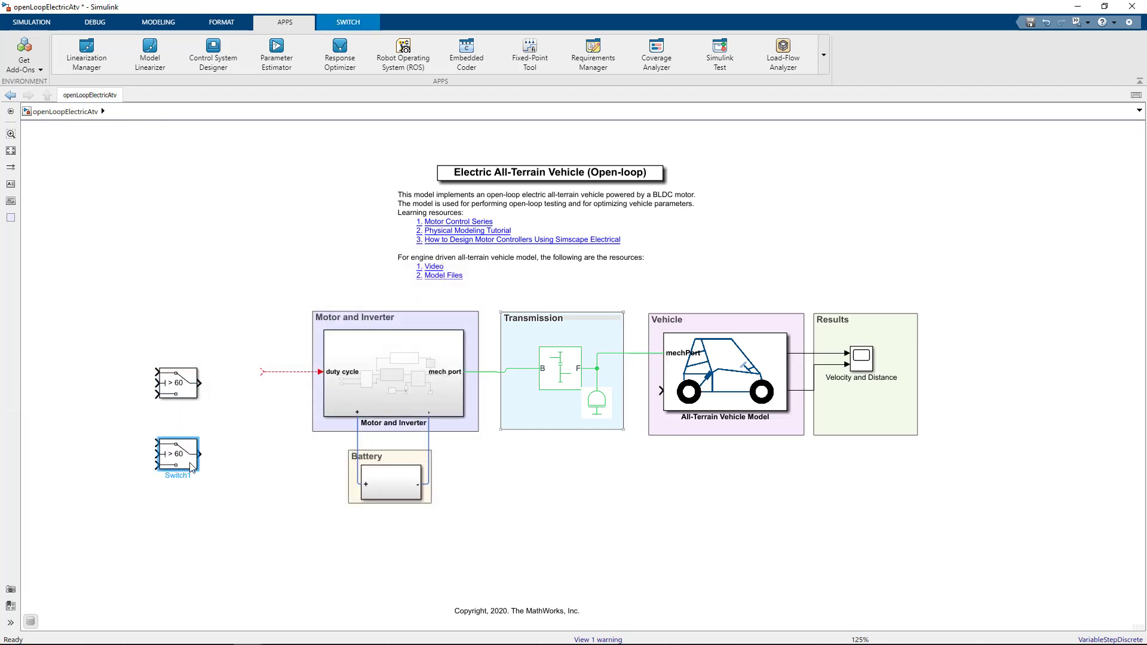
{"action": "left_click_drag", "start_coordinate": [187, 392], "coordinate": [187, 381]}
{"action": "left_click", "coordinate": [231, 440]}
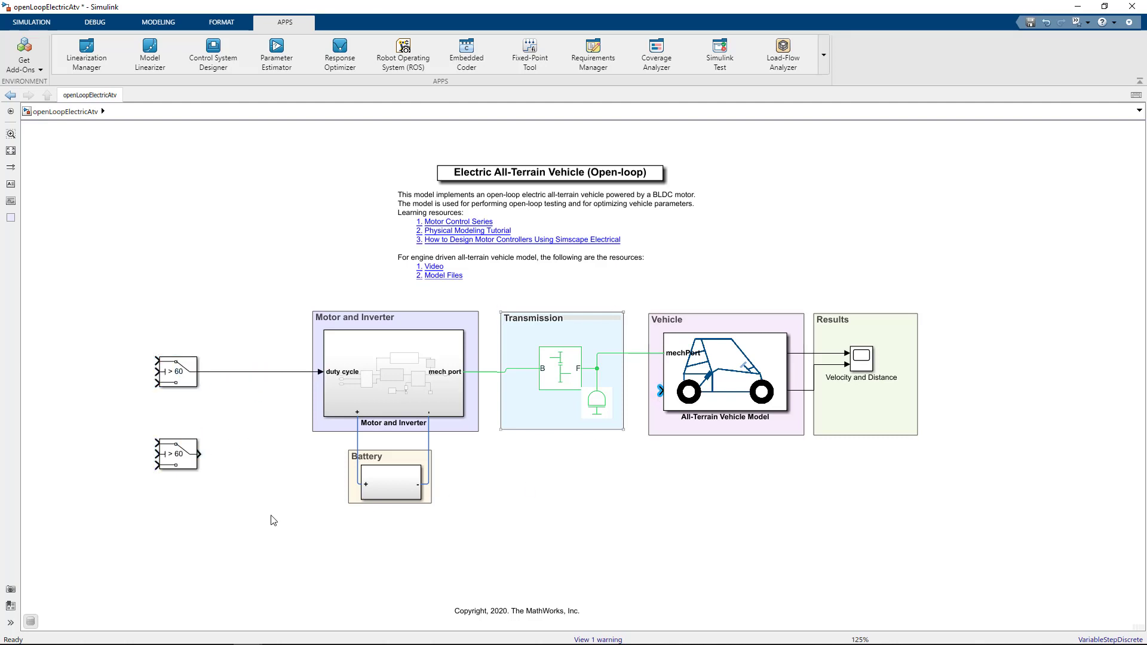
{"action": "left_click_drag", "start_coordinate": [199, 454], "coordinate": [660, 391]}
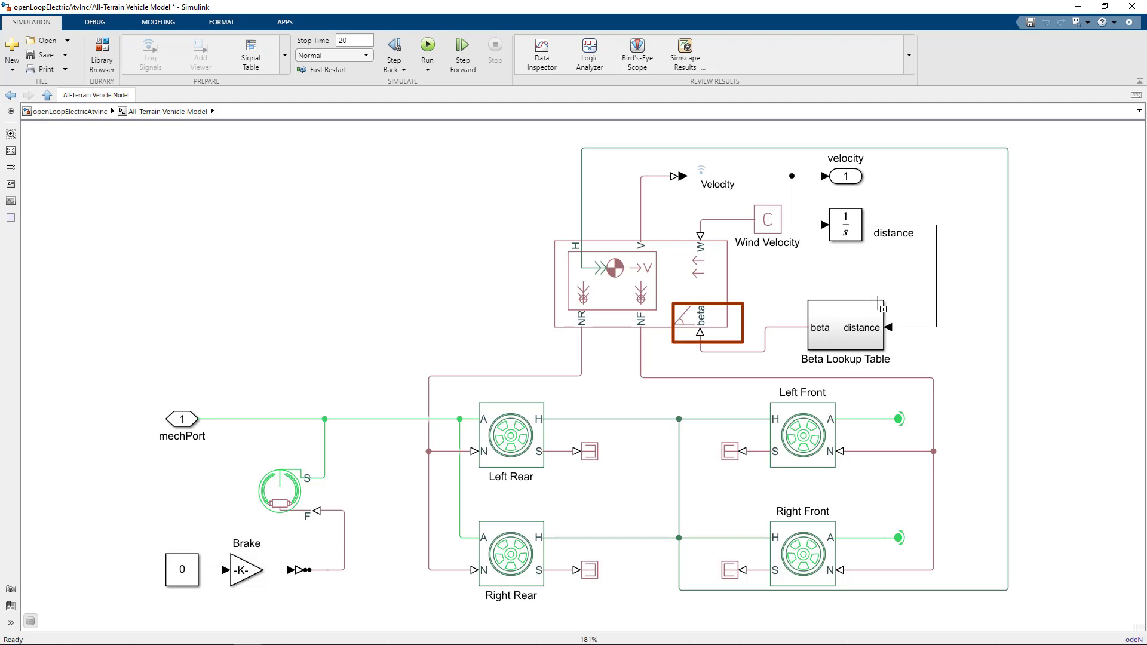
Step: Look inside the Beta Lookup Table block
{"action": "double_click", "coordinate": [865, 326]}
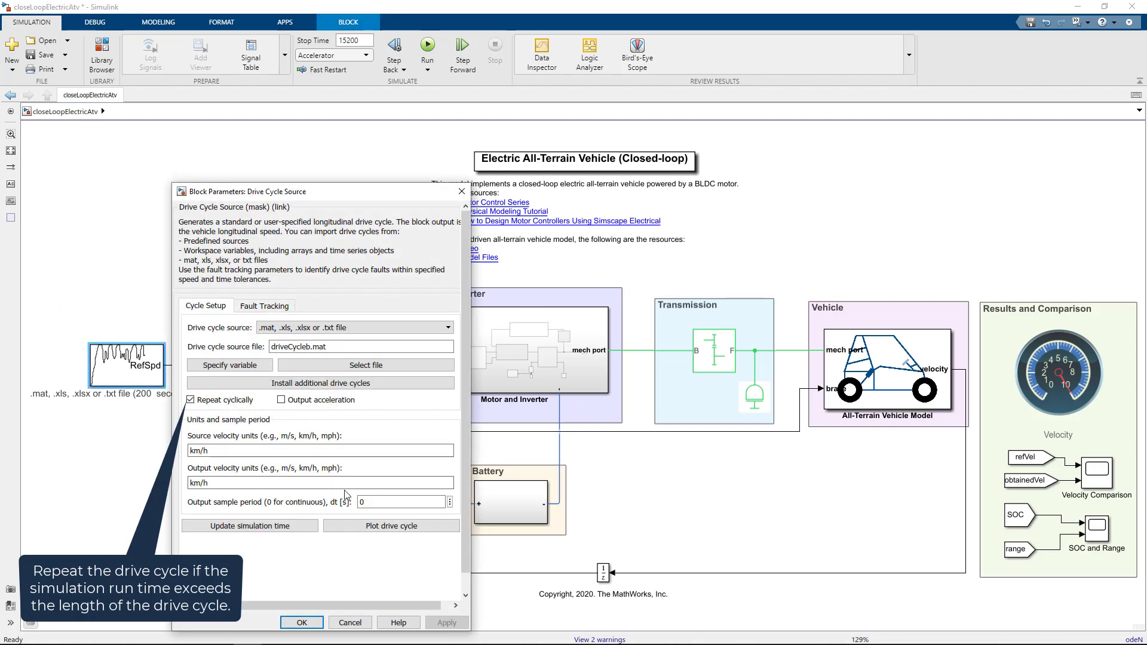
Step: Plot the driveCycleb.mat velocity profile and move the plot window to the left
{"action": "left_click", "coordinate": [378, 531]}
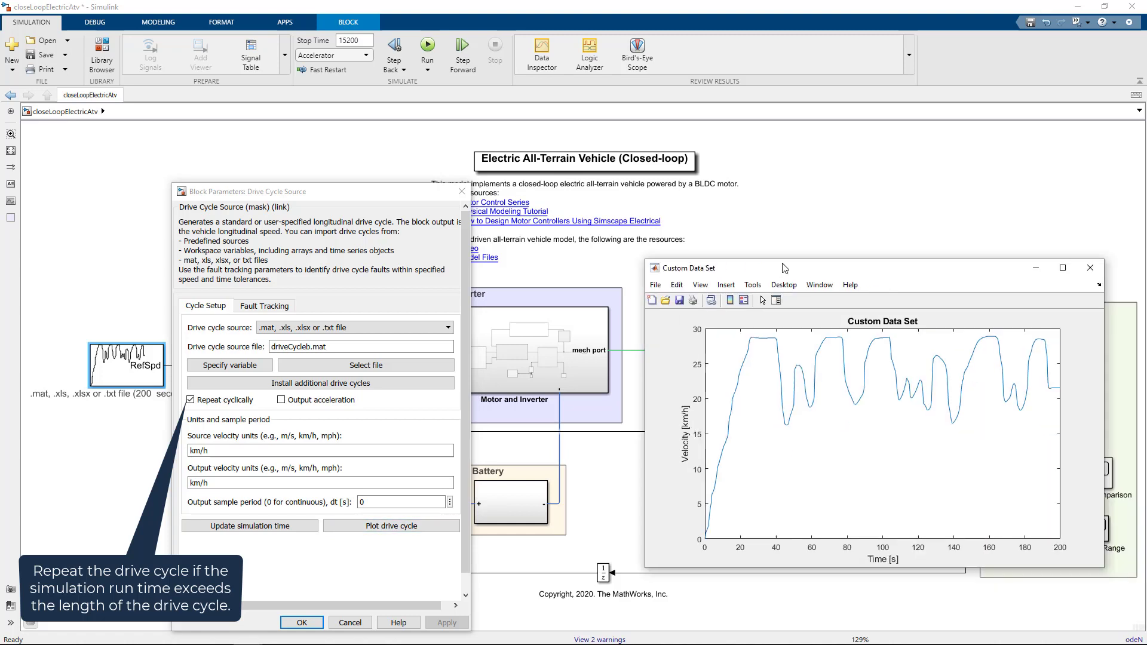
{"action": "left_click_drag", "start_coordinate": [792, 263], "coordinate": [662, 263]}
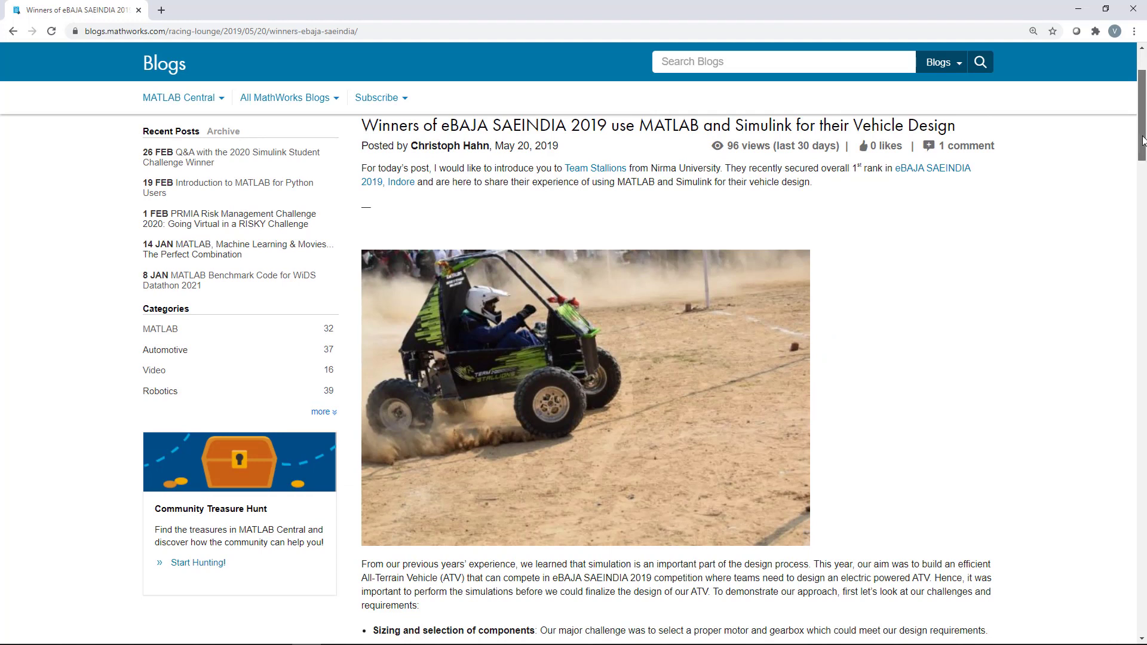
Step: Scroll the eBAJA SAEINDIA 2019 blog post down toward the powertrain model section
{"action": "left_click_drag", "start_coordinate": [1142, 141], "coordinate": [1142, 250]}
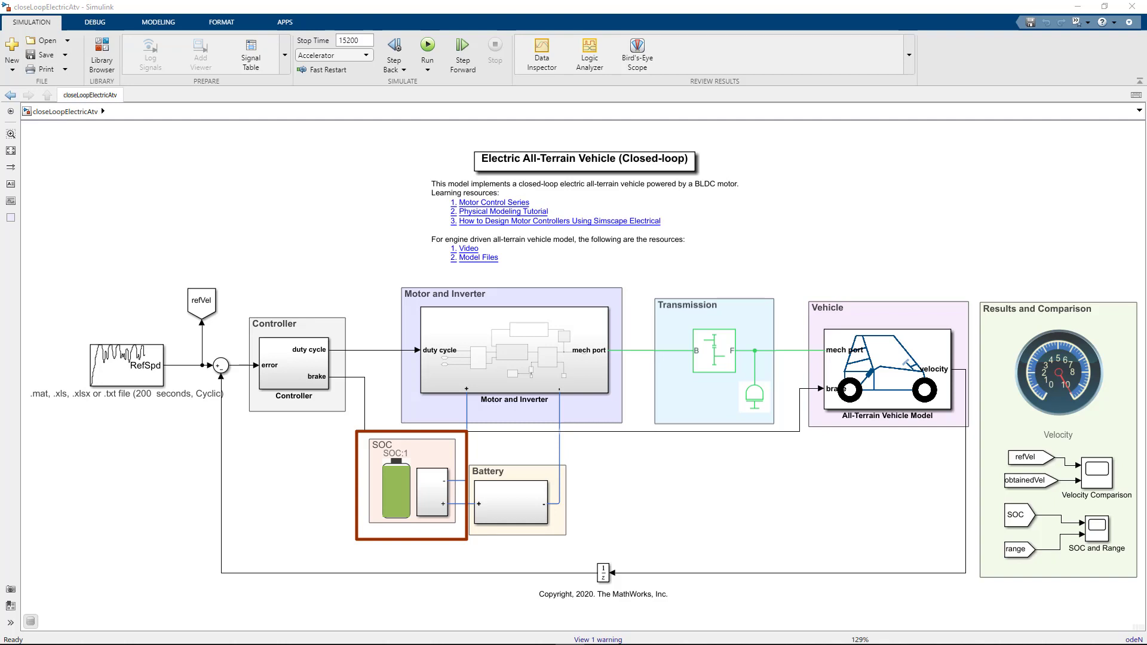
{"action": "double_click", "coordinate": [1097, 471]}
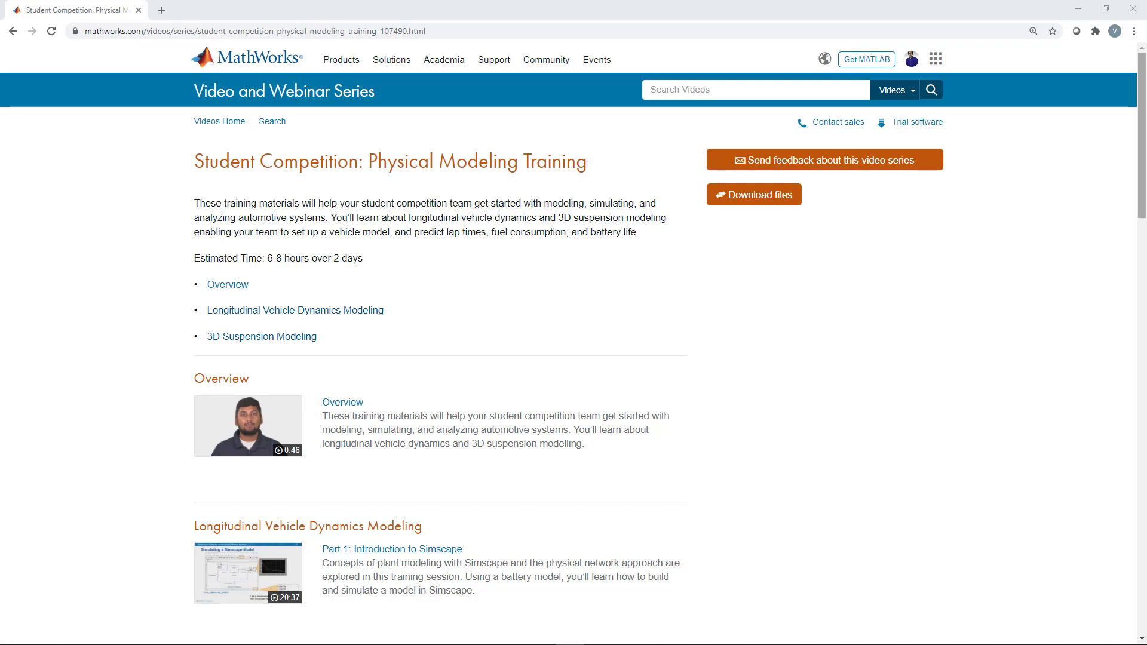
Step: Scroll through the Physical Modeling Training series and the Simscape page's Multidomain Schematics section
{"action": "scroll", "coordinate": [573, 358], "scroll_direction": "down", "scroll_amount": 2}
{"action": "scroll", "coordinate": [573, 359], "scroll_direction": "down", "scroll_amount": 6}
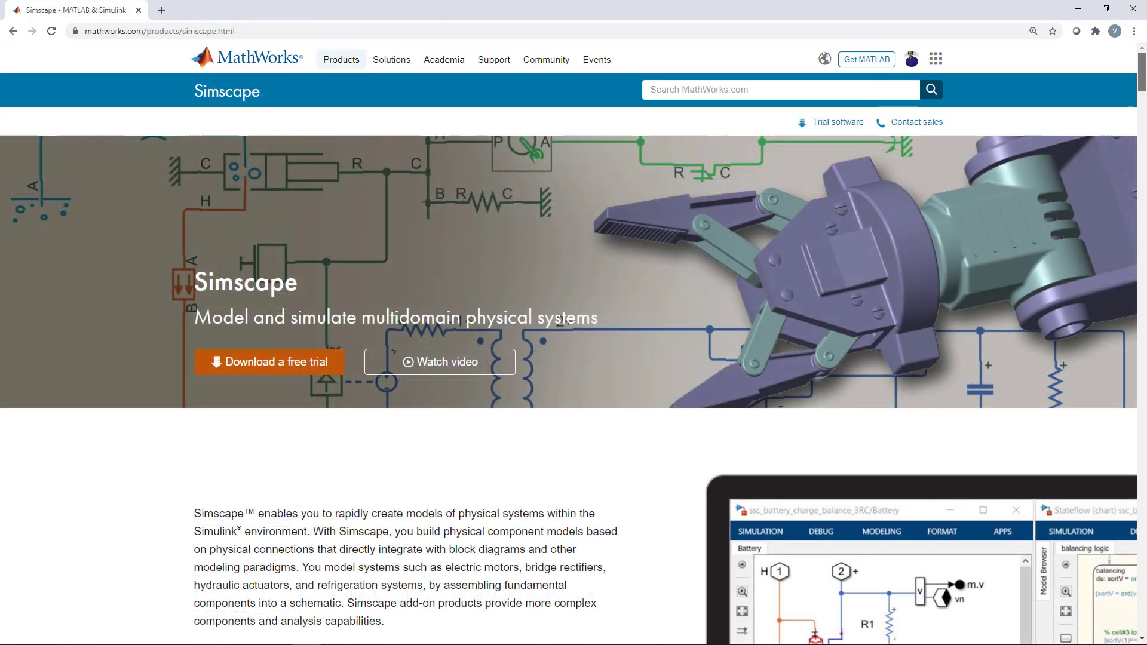
{"action": "scroll", "coordinate": [573, 359], "scroll_direction": "down", "scroll_amount": 20}
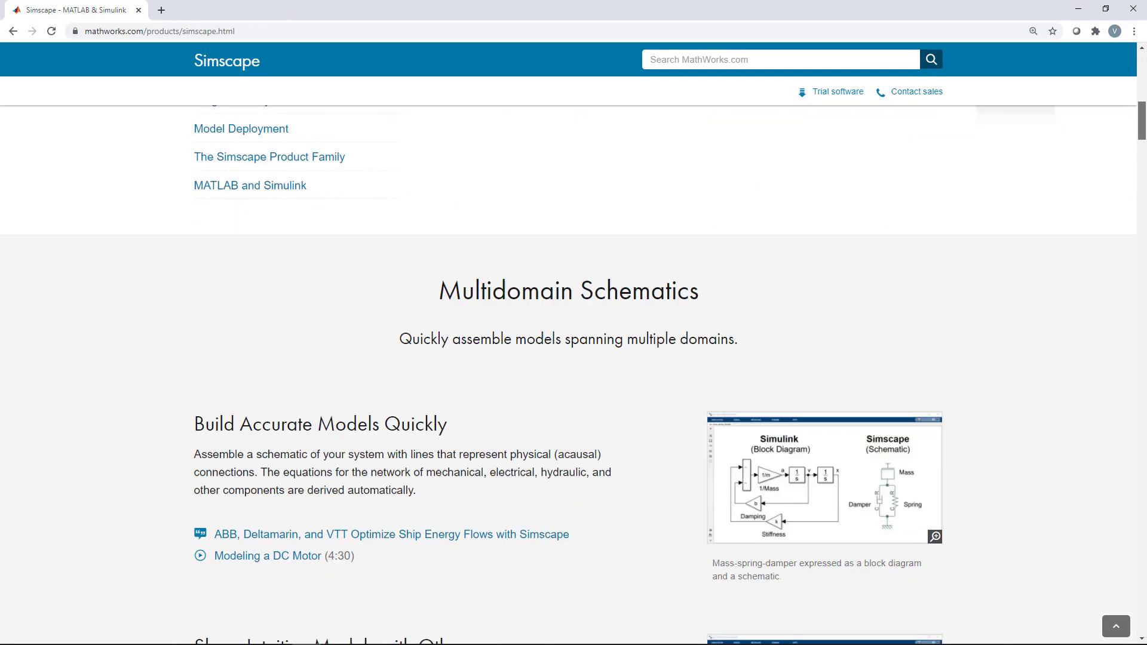